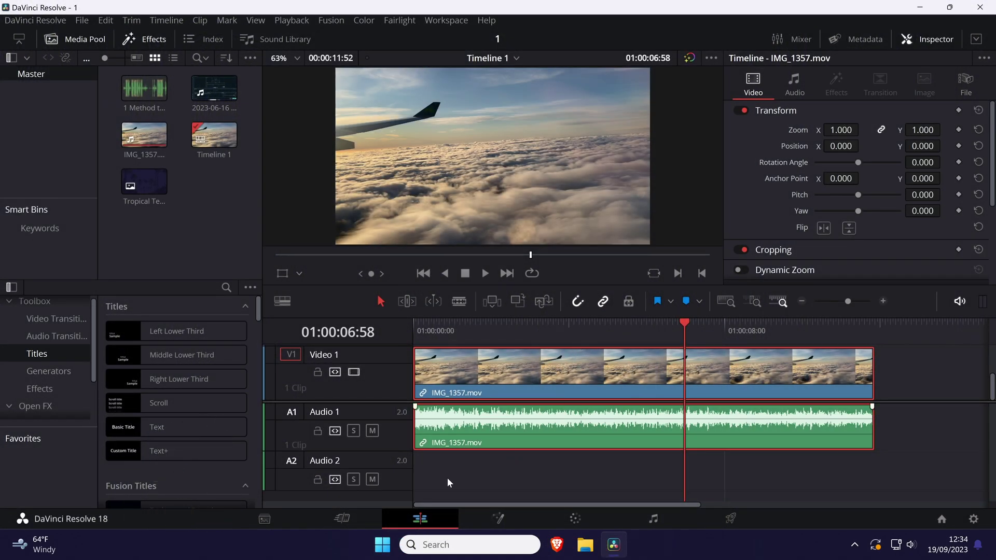
Step: Park the playhead at 01:00:03:05 on the clouds clip
{"action": "mouse_move", "coordinate": [491, 324]}
{"action": "left_mouse_down"}
{"action": "mouse_move", "coordinate": [721, 332]}
{"action": "mouse_move", "coordinate": [523, 332]}
{"action": "mouse_move", "coordinate": [532, 331]}
{"action": "left_mouse_up"}
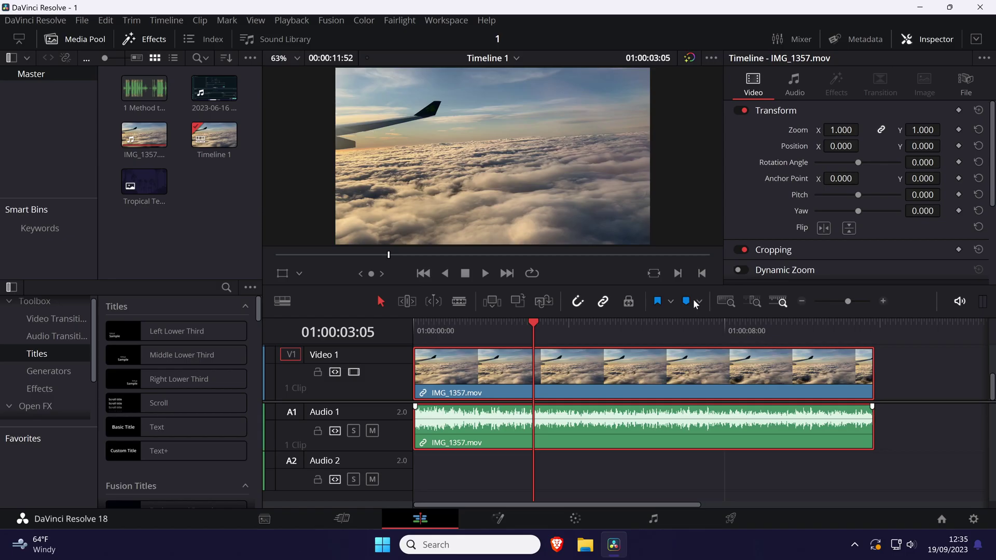
Step: Add a yellow marker at the playhead on the clip and select it
{"action": "left_click", "coordinate": [697, 300]}
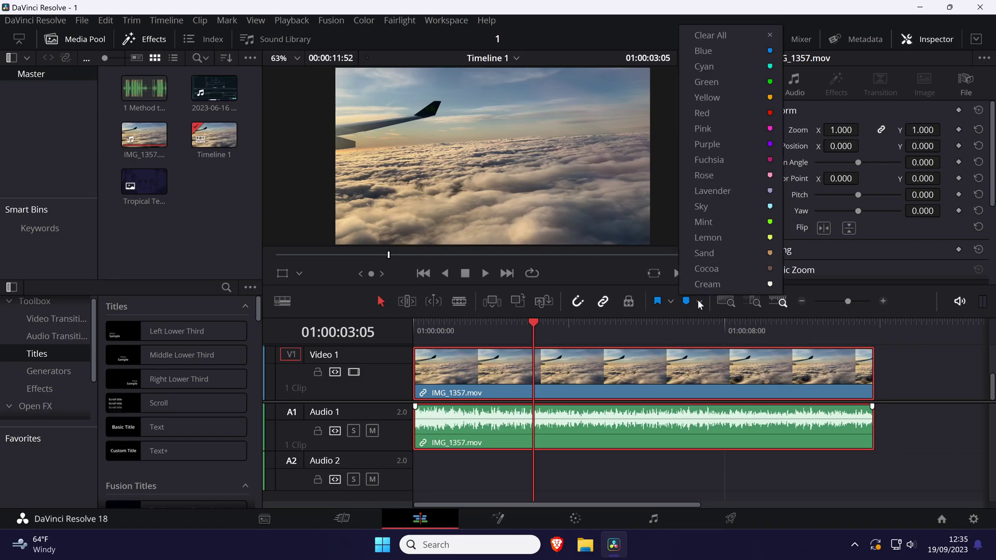
{"action": "left_click", "coordinate": [730, 99]}
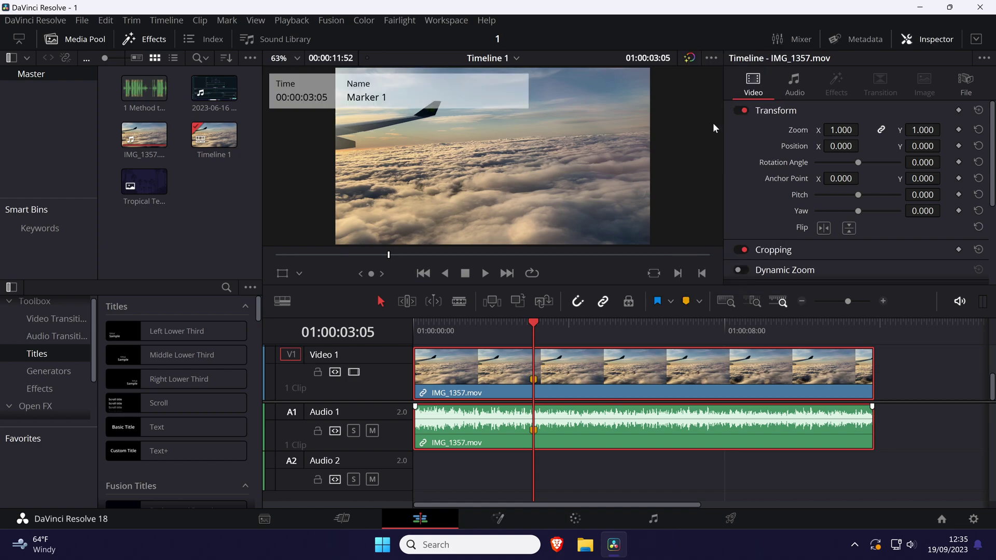
{"action": "left_click", "coordinate": [548, 330]}
{"action": "left_click", "coordinate": [560, 319]}
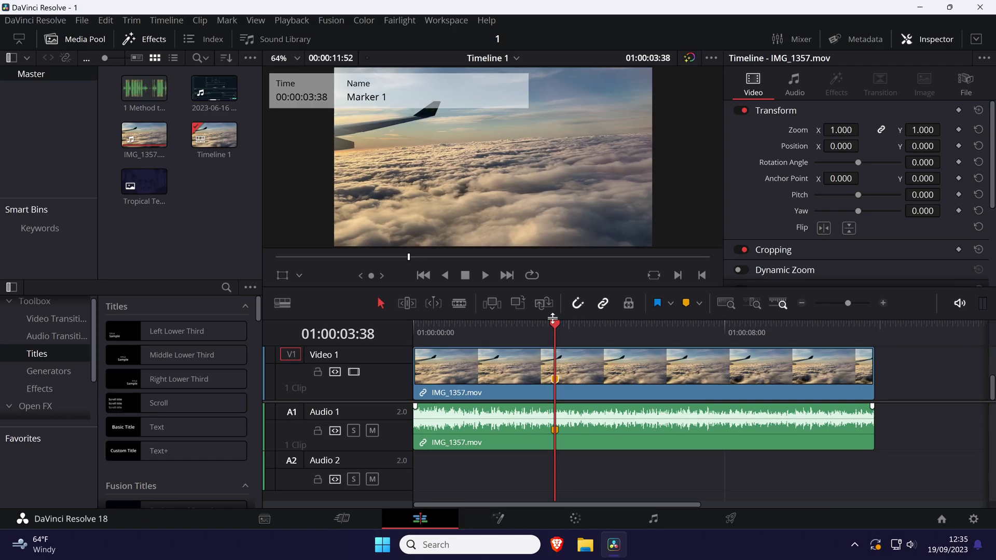
Step: Delete the selected marker, then clear all markers from the timeline
{"action": "key", "text": "Delete"}
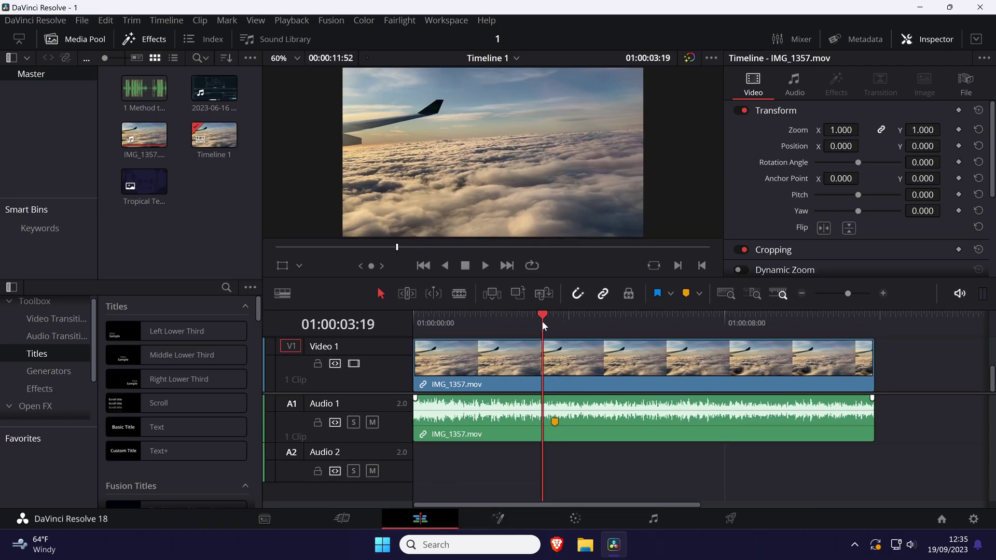
{"action": "left_click", "coordinate": [700, 293]}
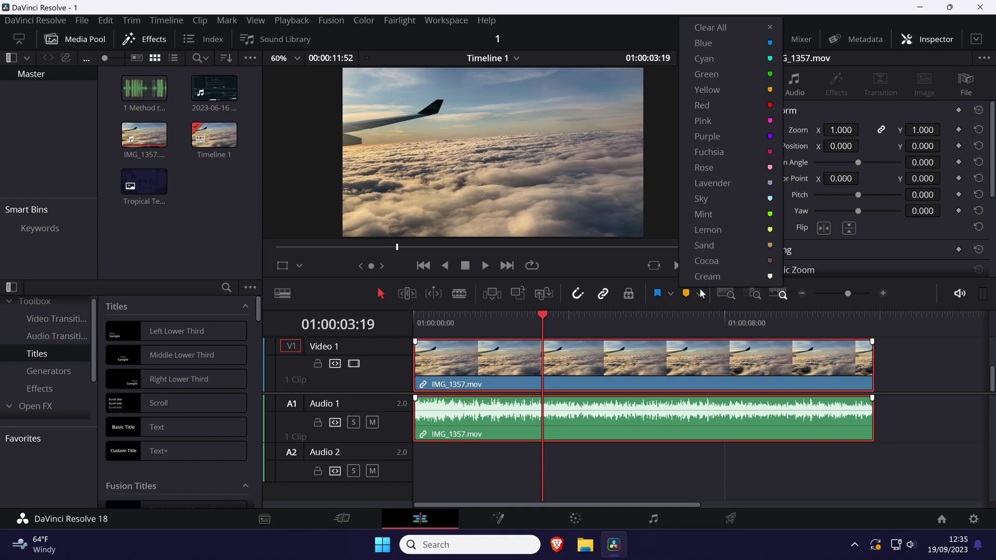
{"action": "left_click", "coordinate": [725, 27]}
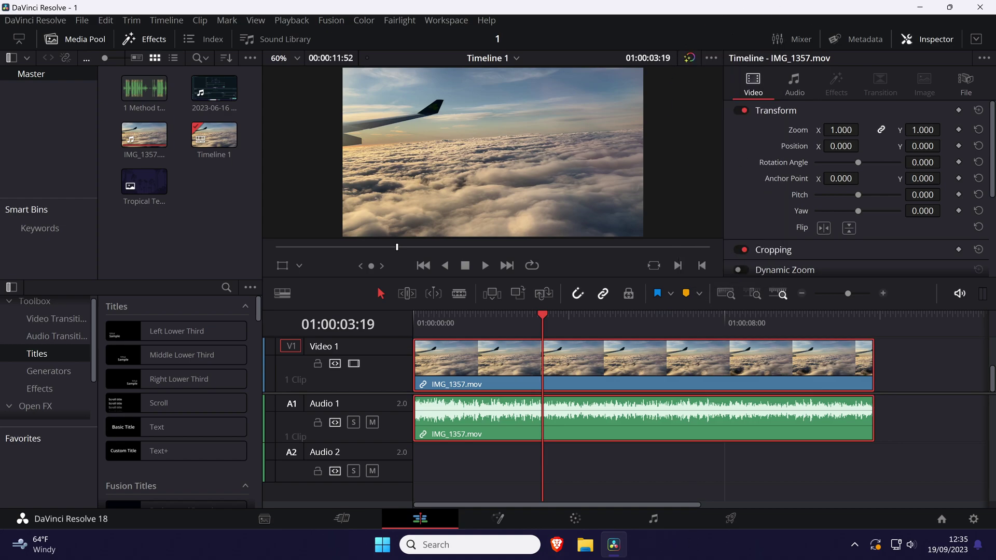
{"action": "key", "text": "Home"}
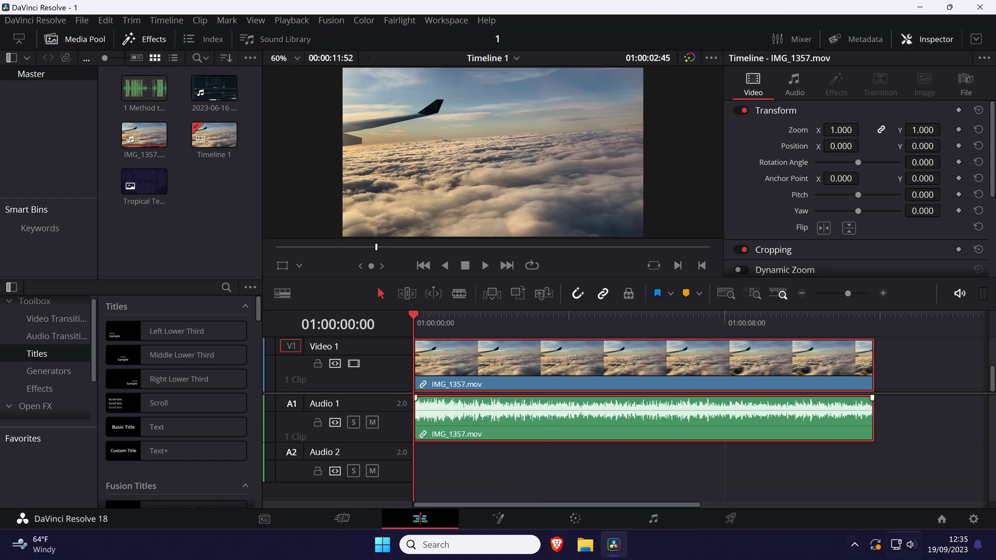
{"action": "key", "text": "space"}
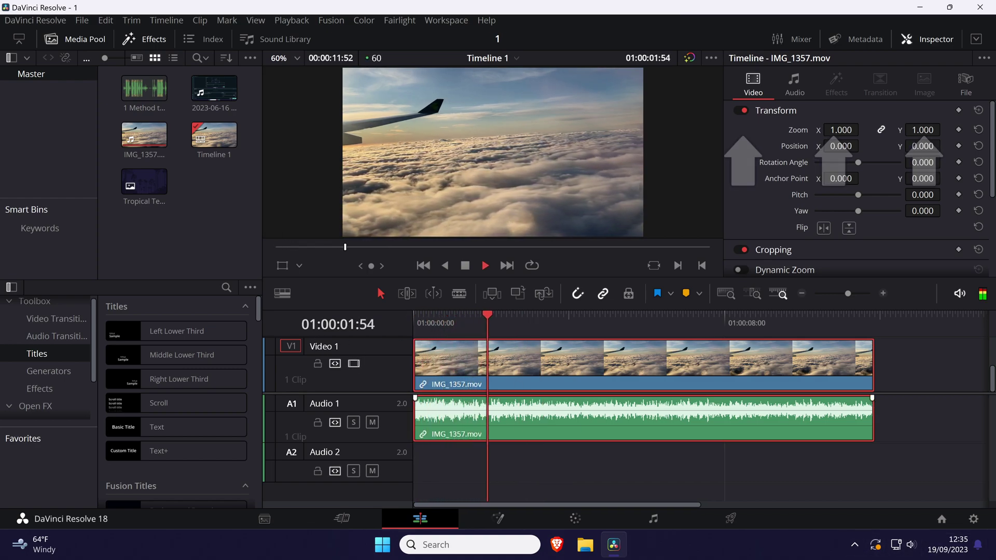